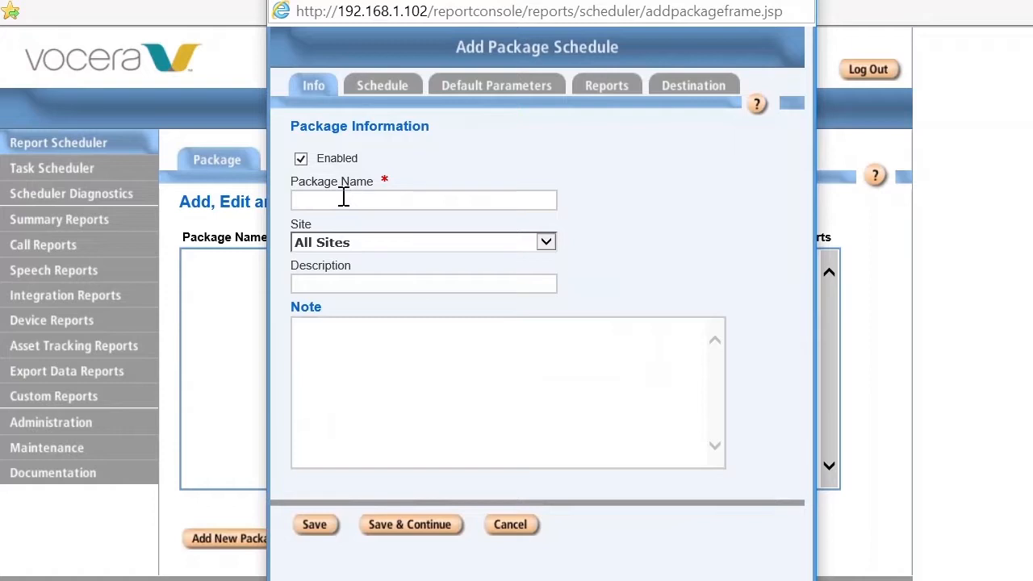
Name the new package "Speech Reports" and set its site to Crows Nest Facility.
{"action": "left_click", "coordinate": [344, 199]}
{"action": "type", "text": "Speech Reports"}
{"action": "left_click", "coordinate": [547, 243]}
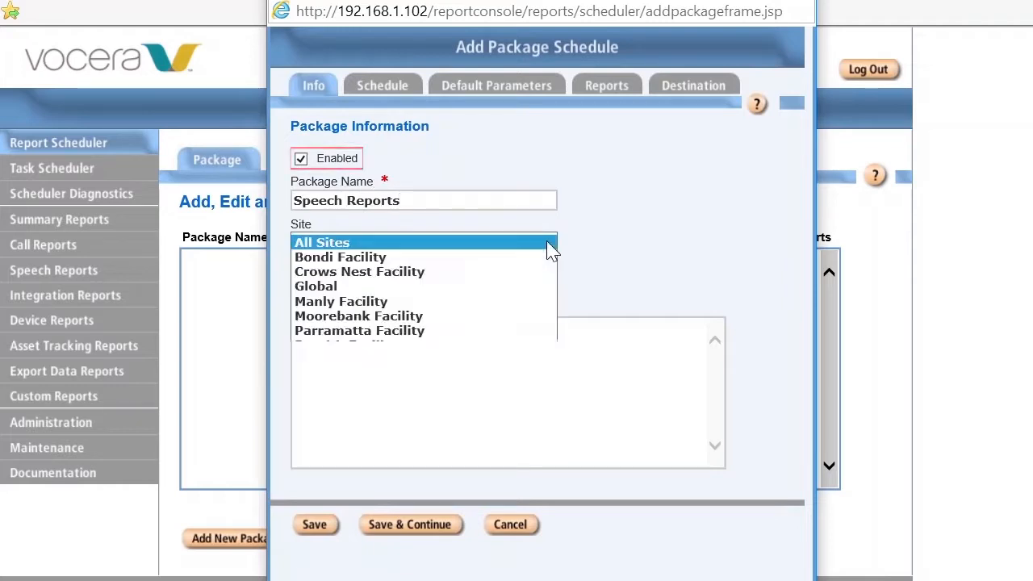
{"action": "left_click", "coordinate": [527, 272]}
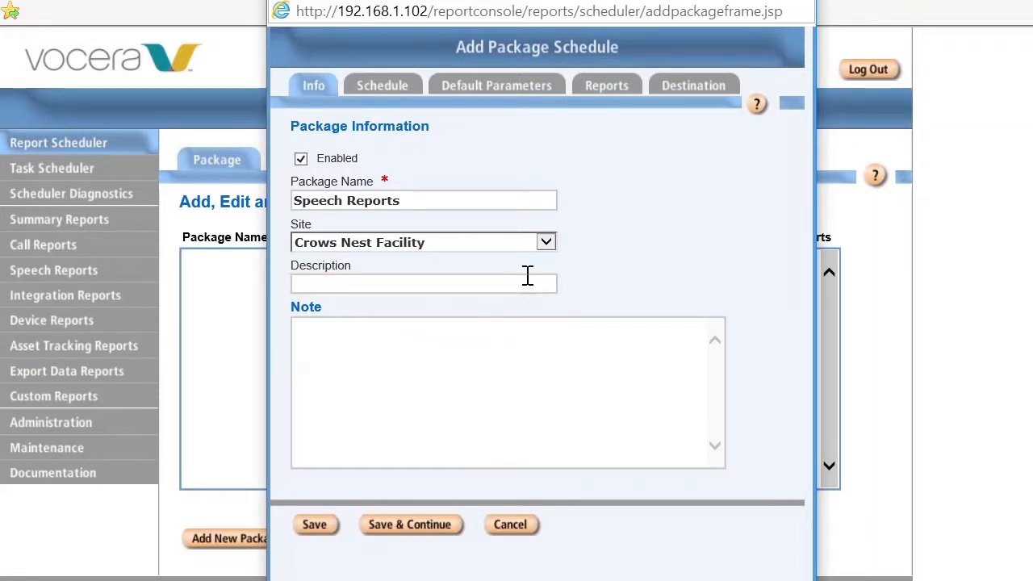
Schedule the package to run weekly on Monday at 07:00 AM.
{"action": "left_click", "coordinate": [405, 105]}
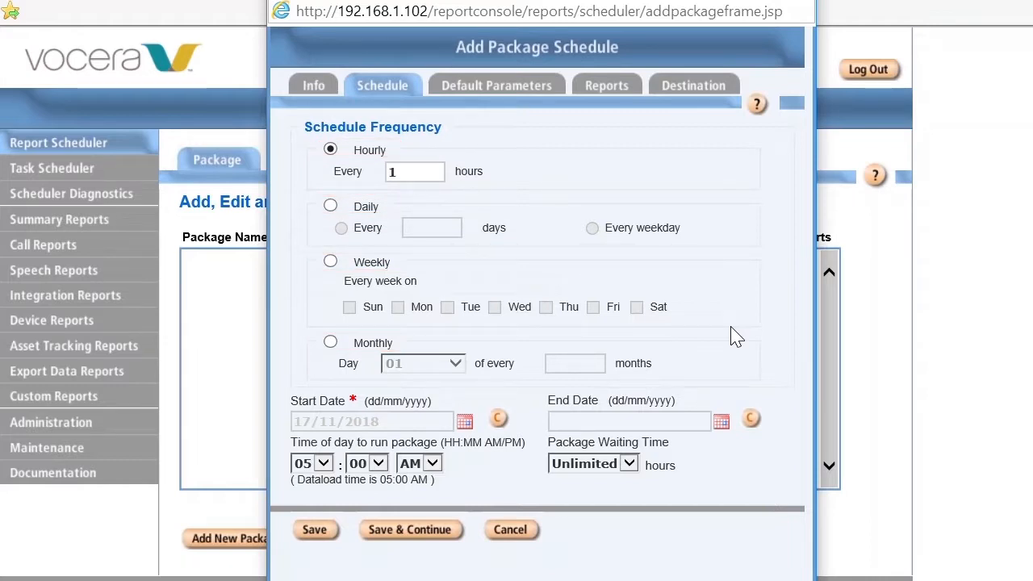
{"action": "left_click", "coordinate": [331, 262]}
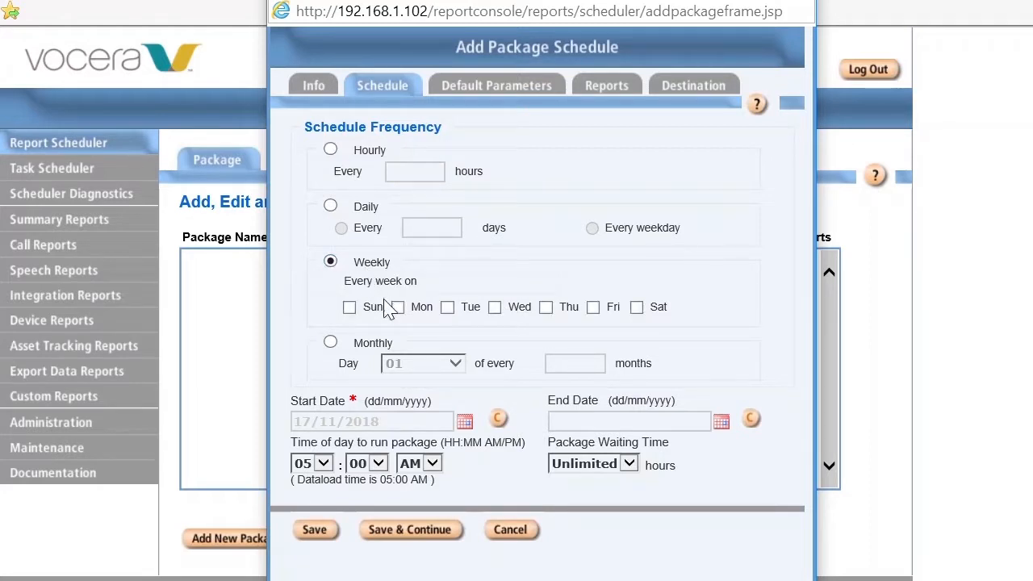
{"action": "left_click", "coordinate": [399, 314]}
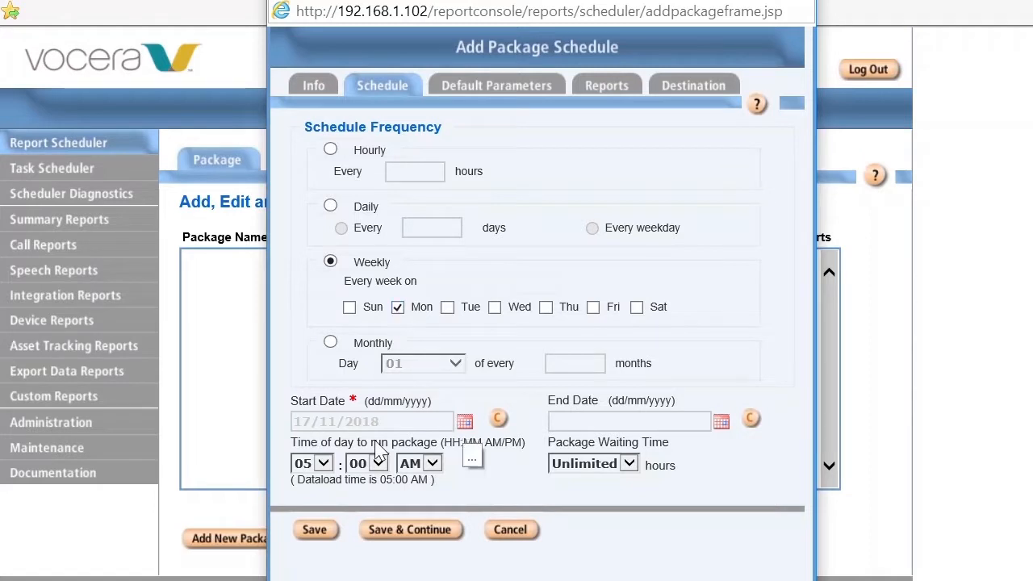
{"action": "left_click", "coordinate": [322, 463]}
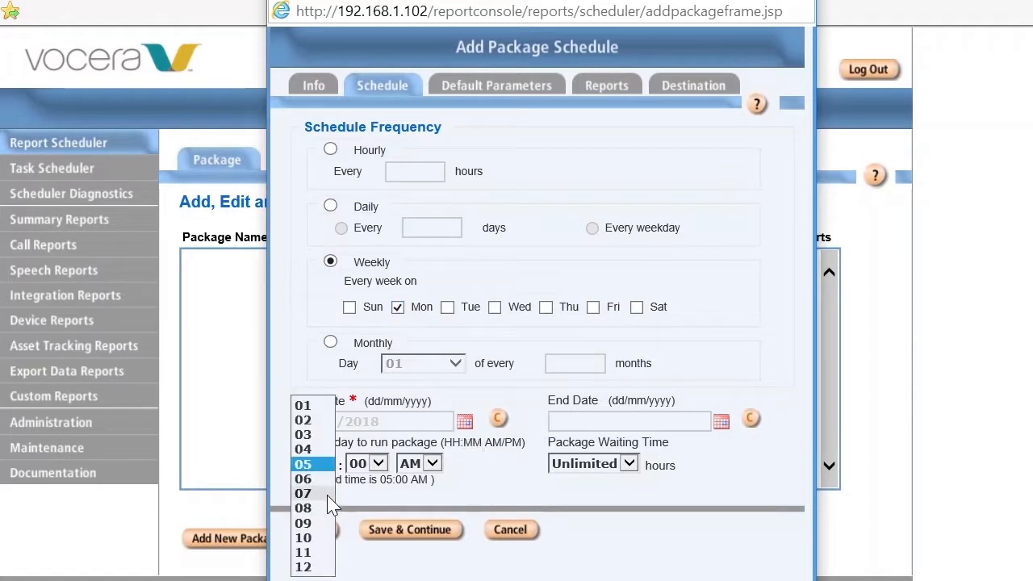
{"action": "left_click", "coordinate": [304, 493]}
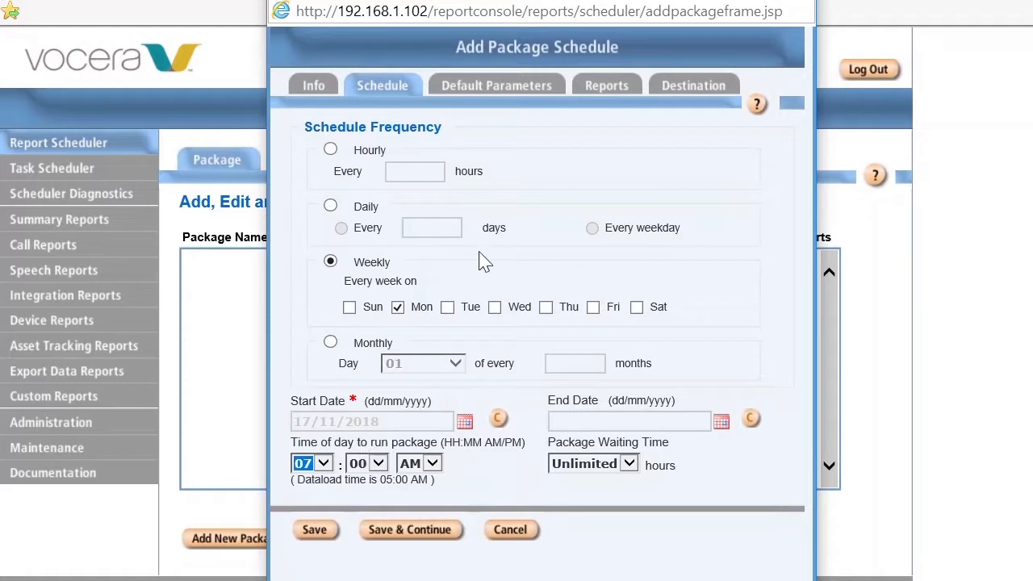
Add the Speech Recognition Trend, Recognition Results by User and Recognition Results by AP reports from the Speech Reports category to the package.
{"action": "left_click", "coordinate": [604, 96]}
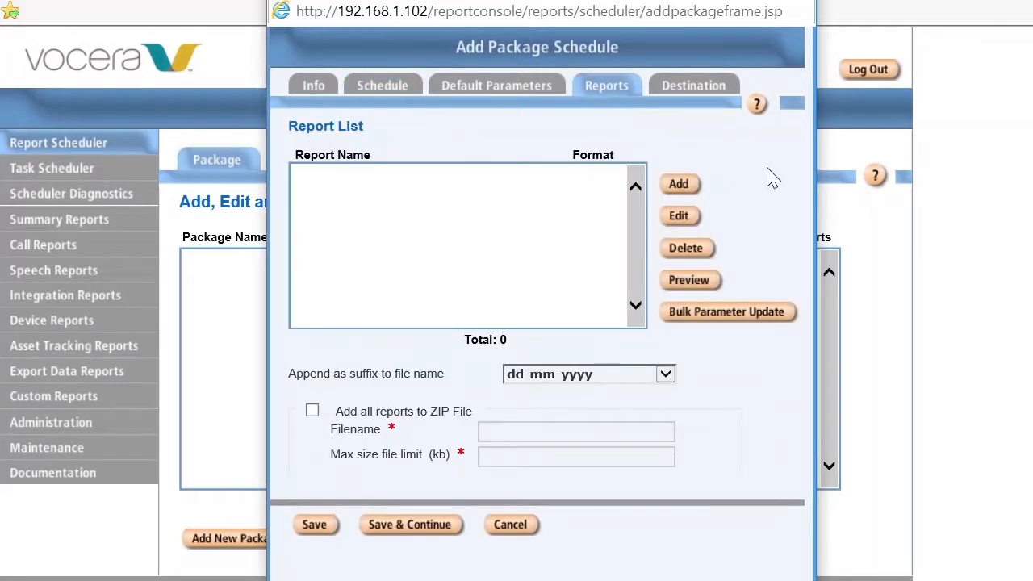
{"action": "left_click", "coordinate": [685, 186]}
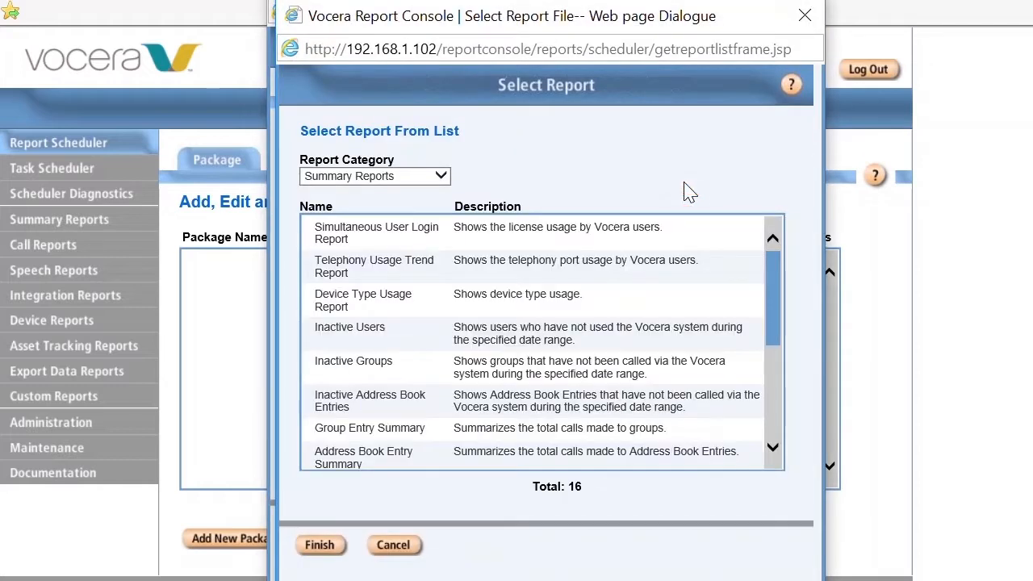
{"action": "left_click", "coordinate": [441, 177]}
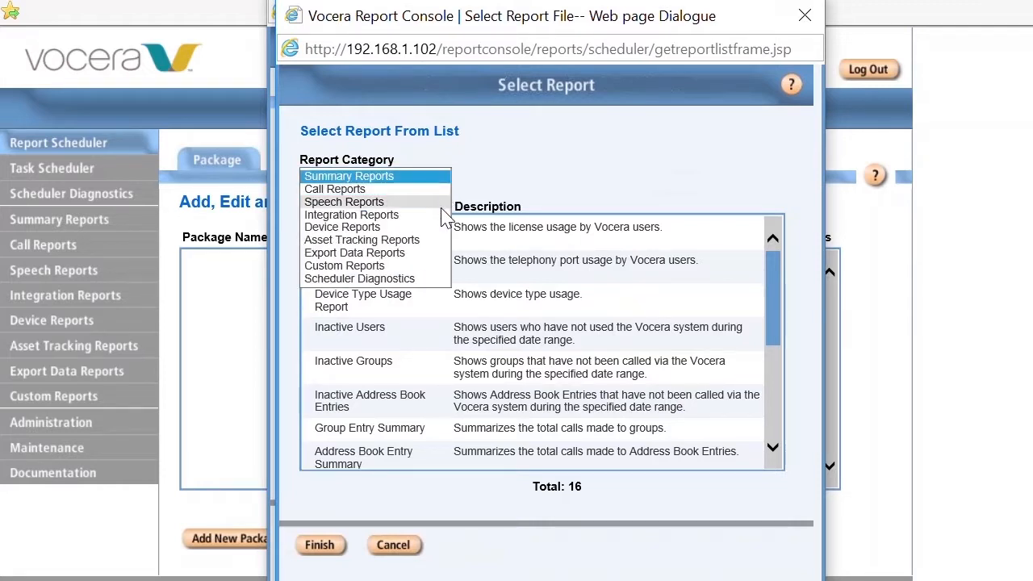
{"action": "left_click", "coordinate": [441, 205]}
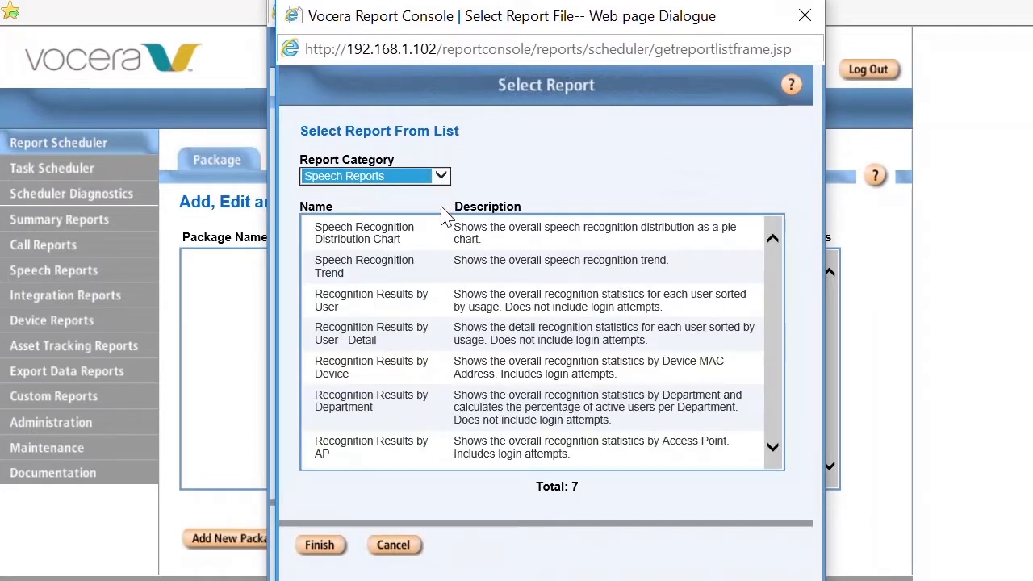
{"action": "left_click", "coordinate": [448, 268]}
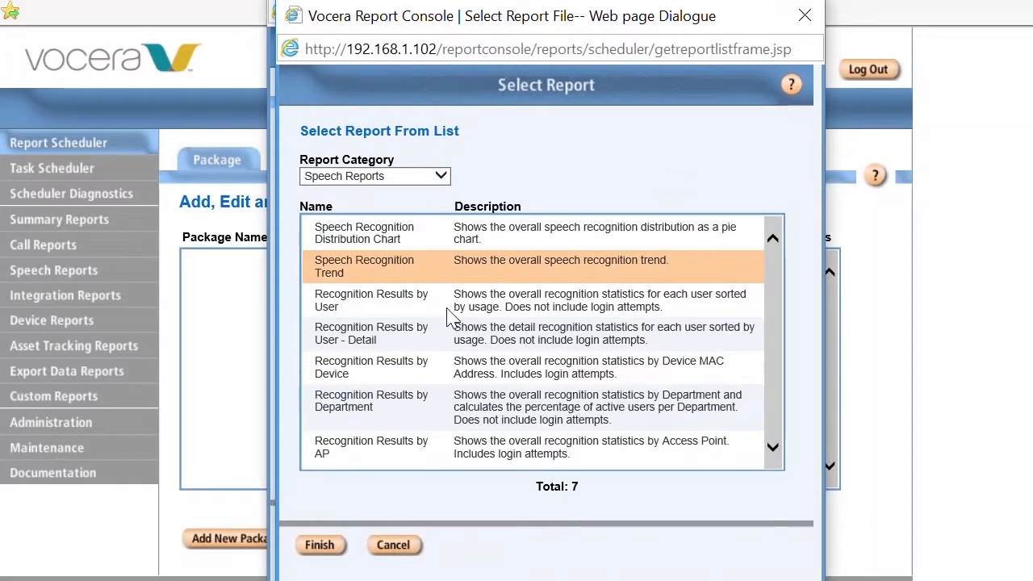
{"action": "left_click", "coordinate": [448, 311], "text": "ctrl"}
{"action": "left_click", "coordinate": [459, 458], "text": "ctrl"}
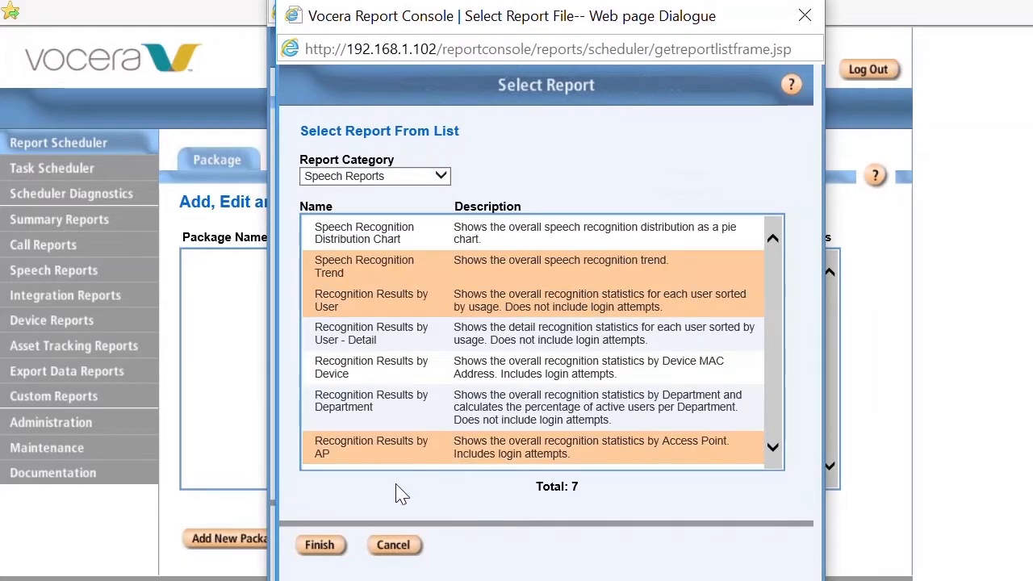
{"action": "left_click", "coordinate": [342, 547]}
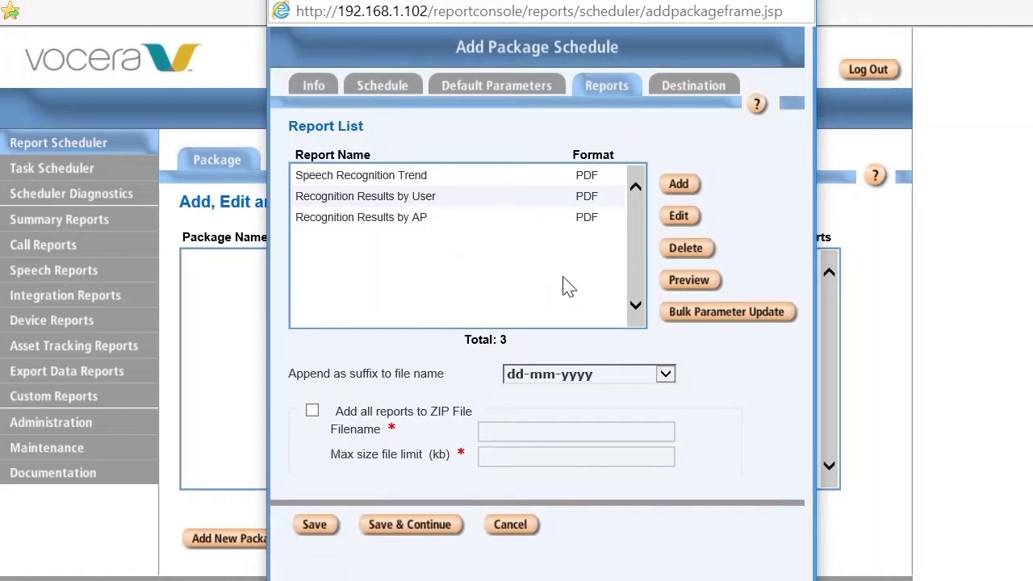
Review the info and parameters of the Speech Recognition Trend report, then save the report entry.
{"action": "left_click", "coordinate": [567, 182]}
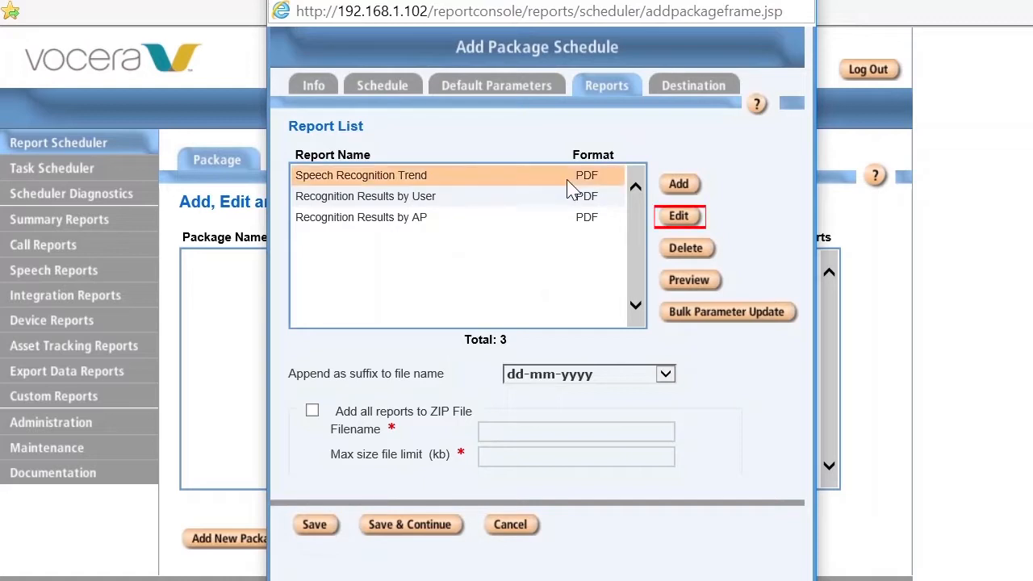
{"action": "left_click", "coordinate": [683, 224]}
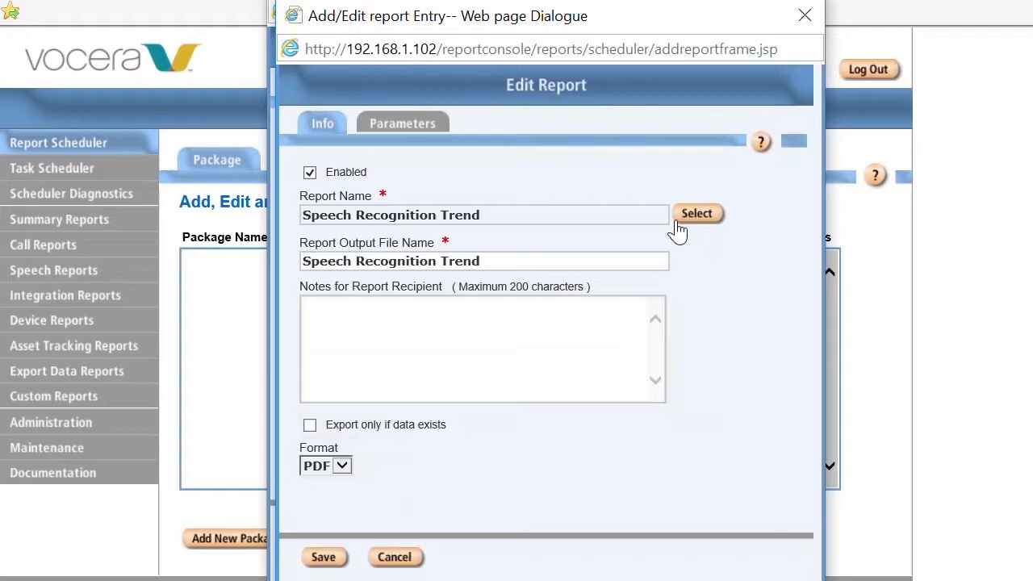
{"action": "left_click", "coordinate": [445, 129]}
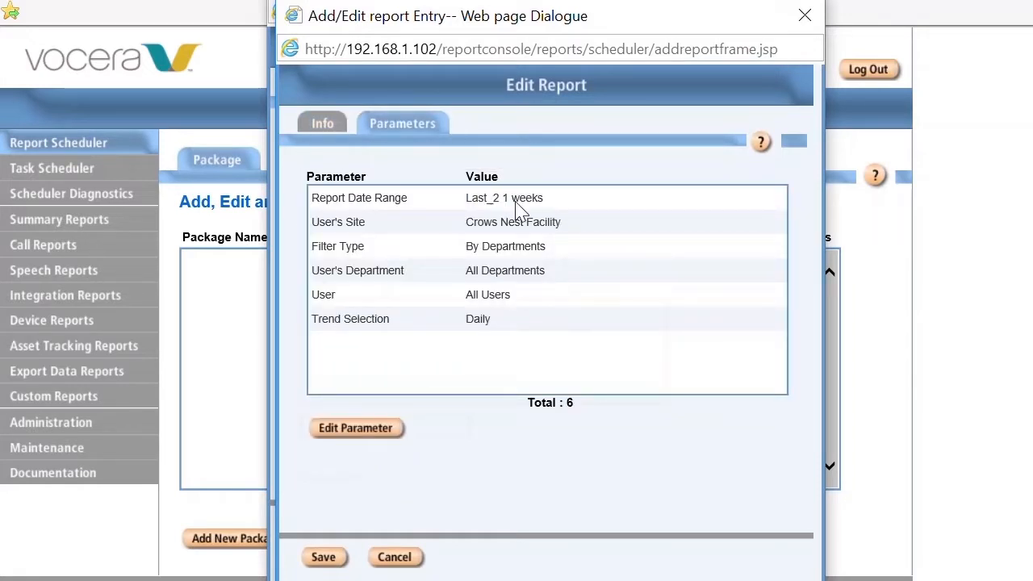
{"action": "left_click", "coordinate": [333, 558]}
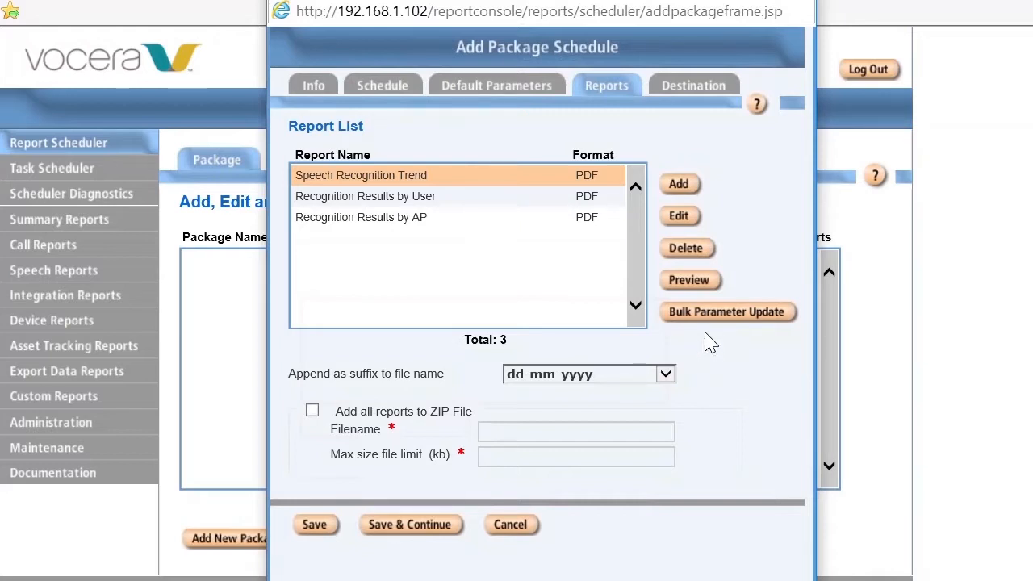
Start a package destination and add the first two individual users listed under Users and Groups as To recipients.
{"action": "left_click", "coordinate": [706, 95]}
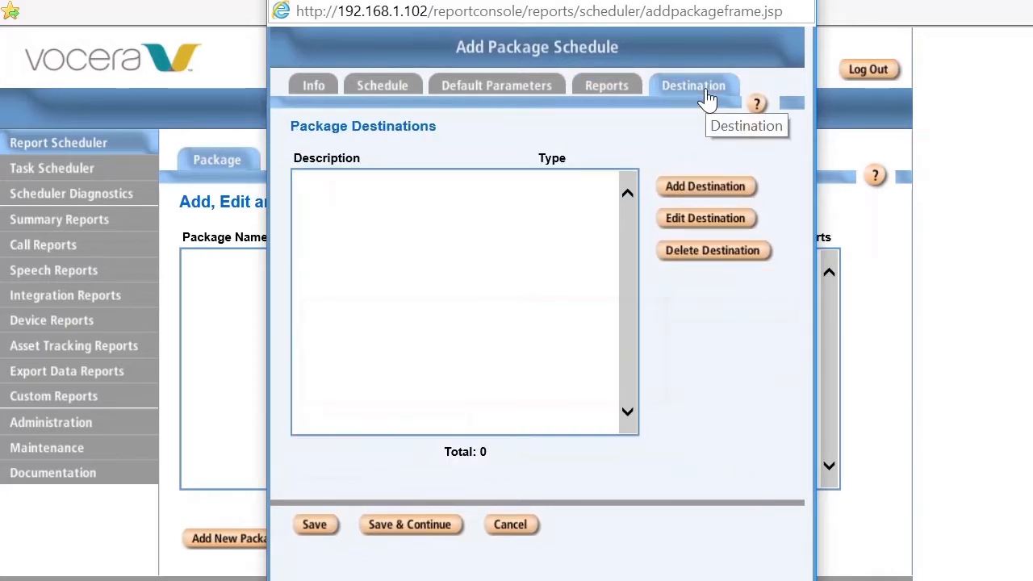
{"action": "left_click", "coordinate": [739, 193]}
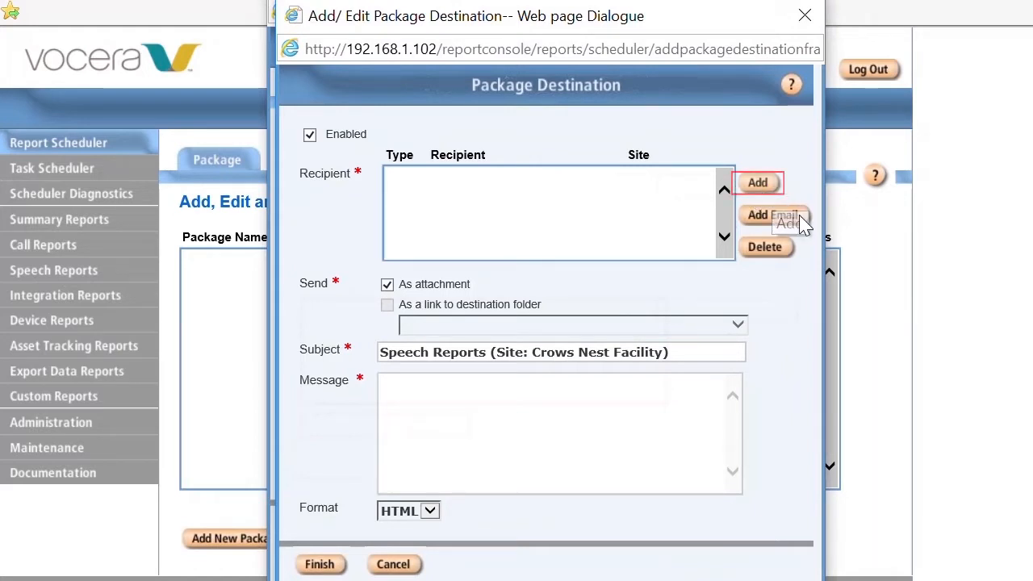
{"action": "left_click", "coordinate": [758, 183]}
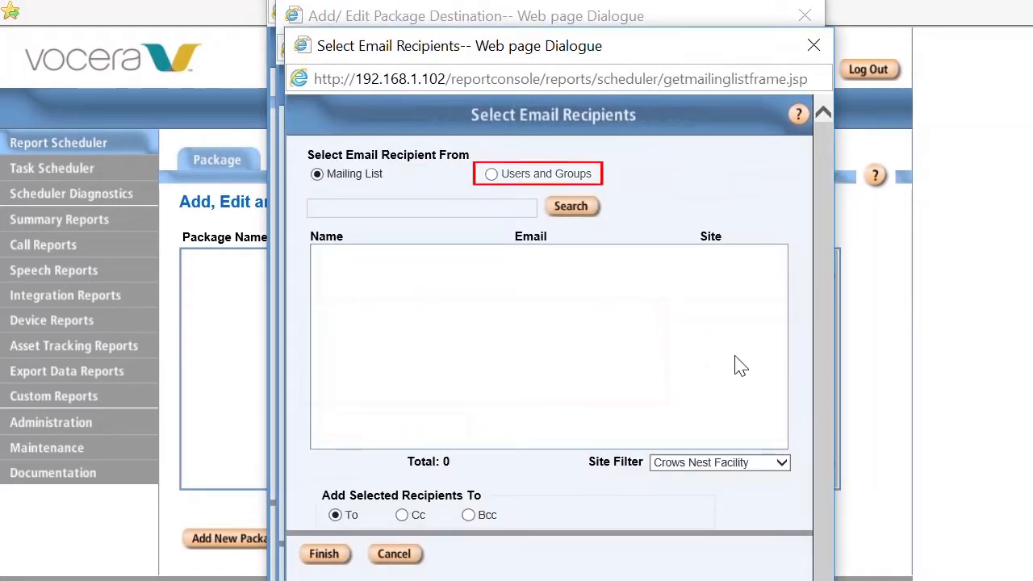
{"action": "left_click", "coordinate": [496, 179]}
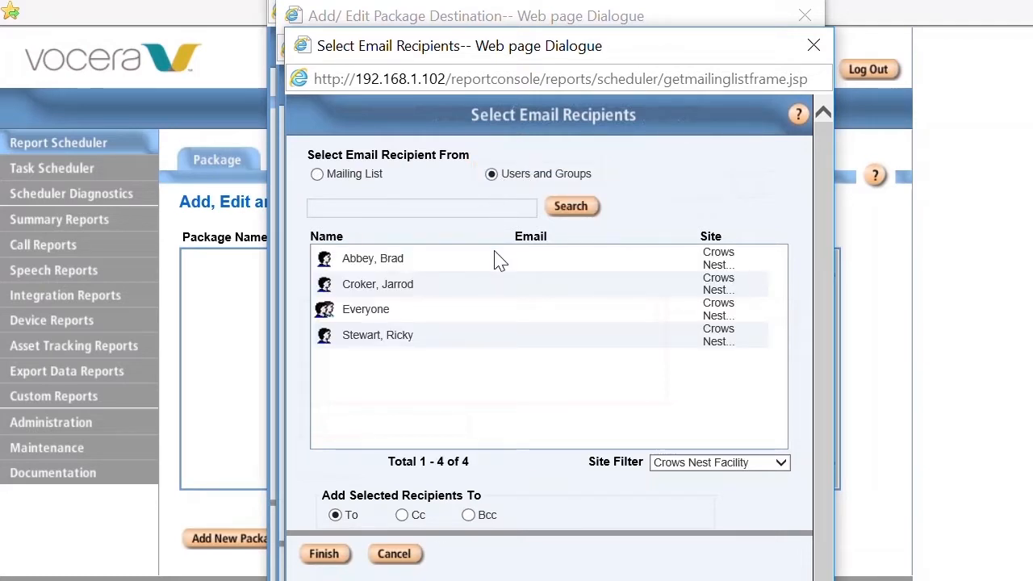
{"action": "left_click", "coordinate": [498, 258]}
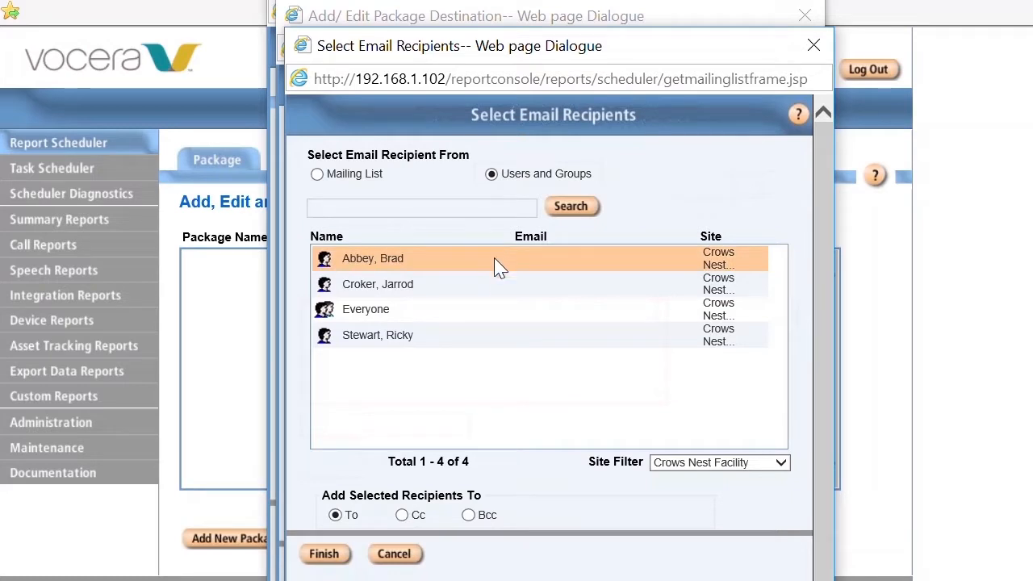
{"action": "left_click", "coordinate": [489, 296], "text": "ctrl"}
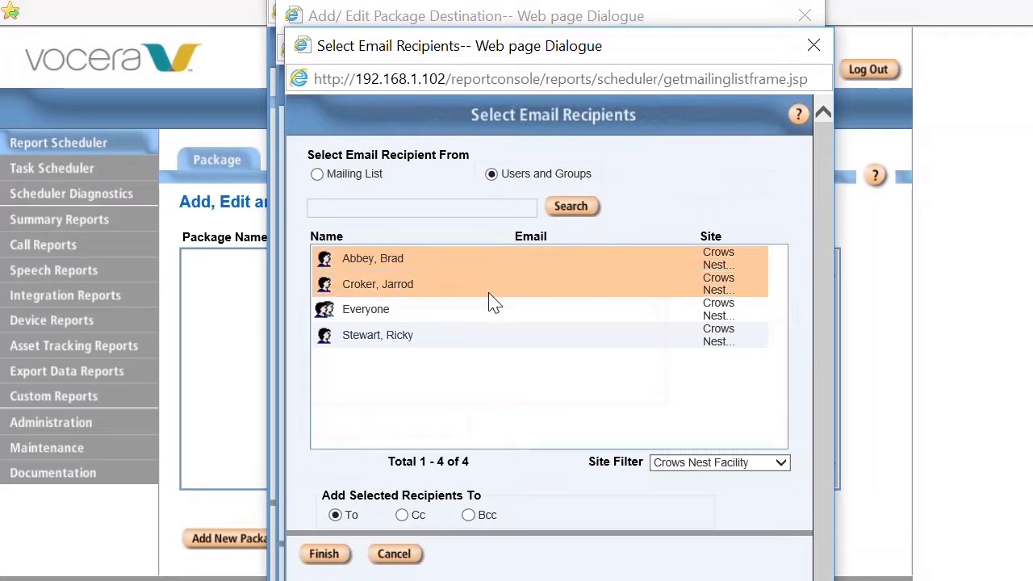
{"action": "left_click", "coordinate": [343, 555]}
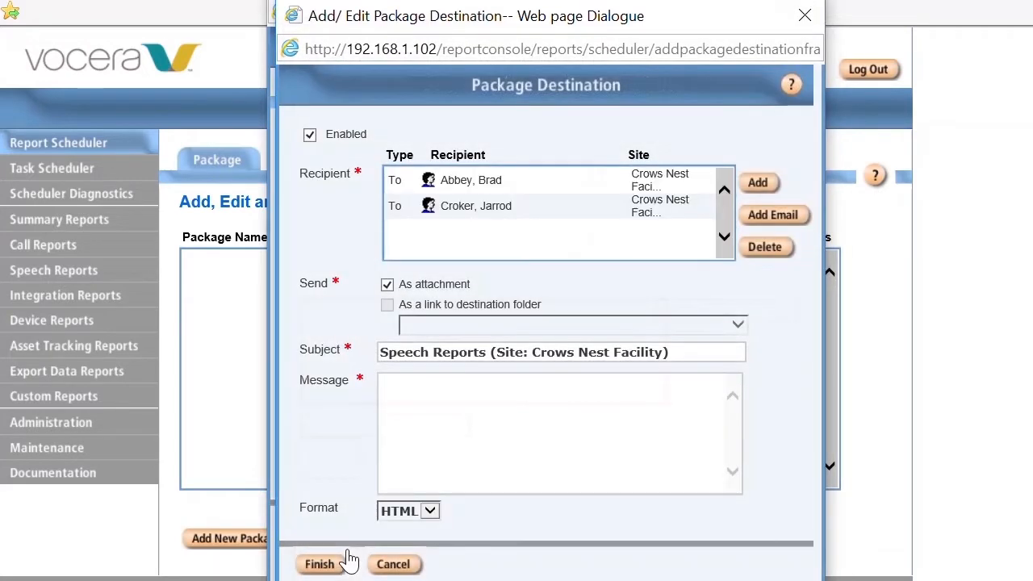
Enter the message "Speech Reports for Crows Nest Facility. Please review regularly.", finish the destination and save the package.
{"action": "type", "text": "S"}
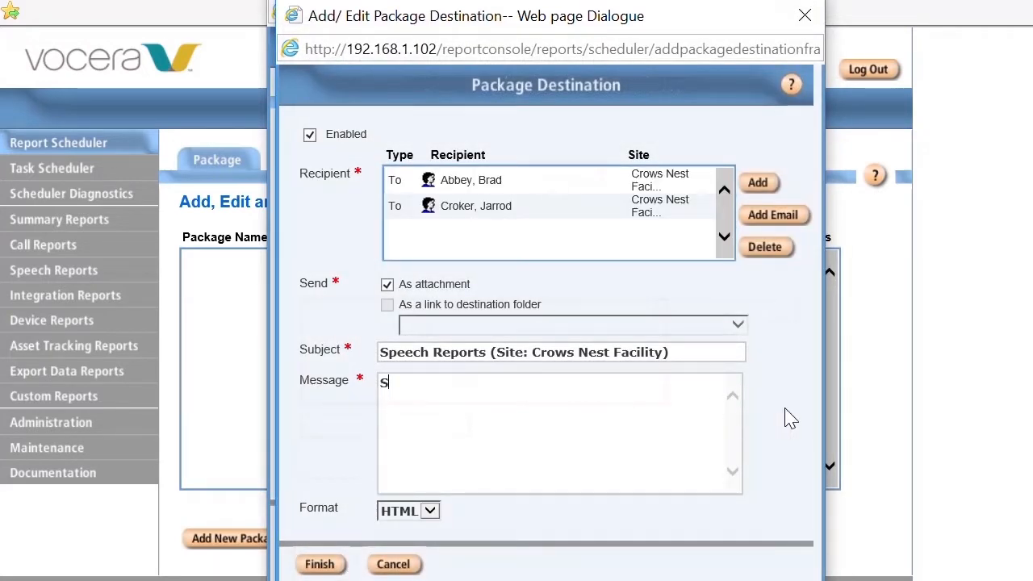
{"action": "type", "text": "peech Reports for Crows Nees"}
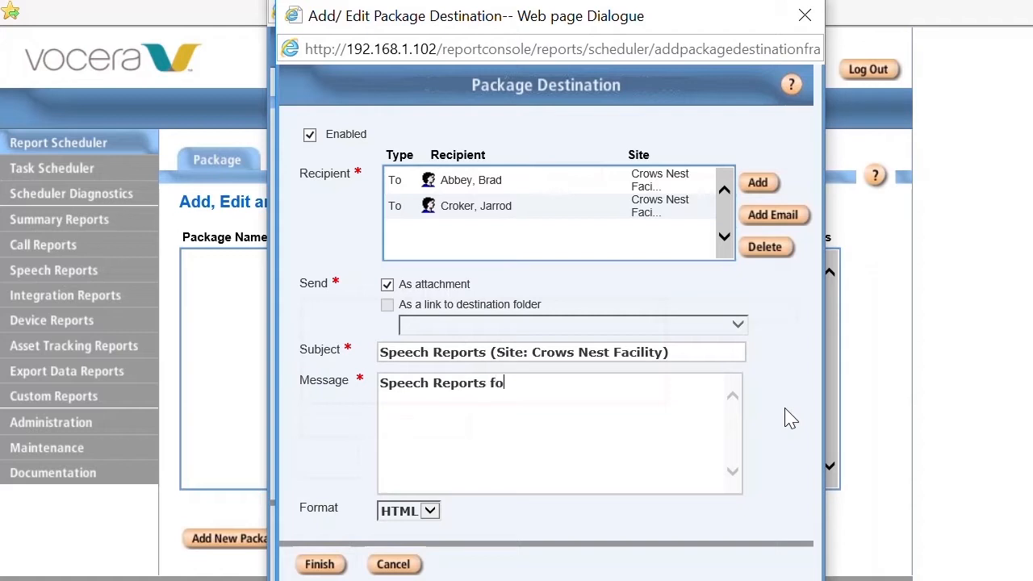
{"action": "key", "text": "BackSpace"}
{"action": "key", "text": "BackSpace"}
{"action": "type", "text": "st Facility. P"}
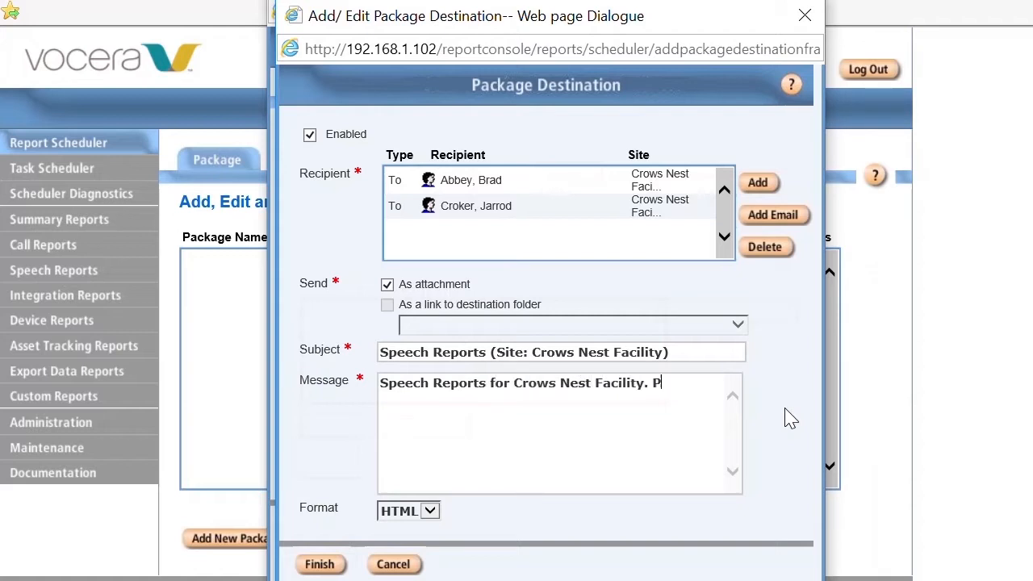
{"action": "type", "text": "lease review regularly."}
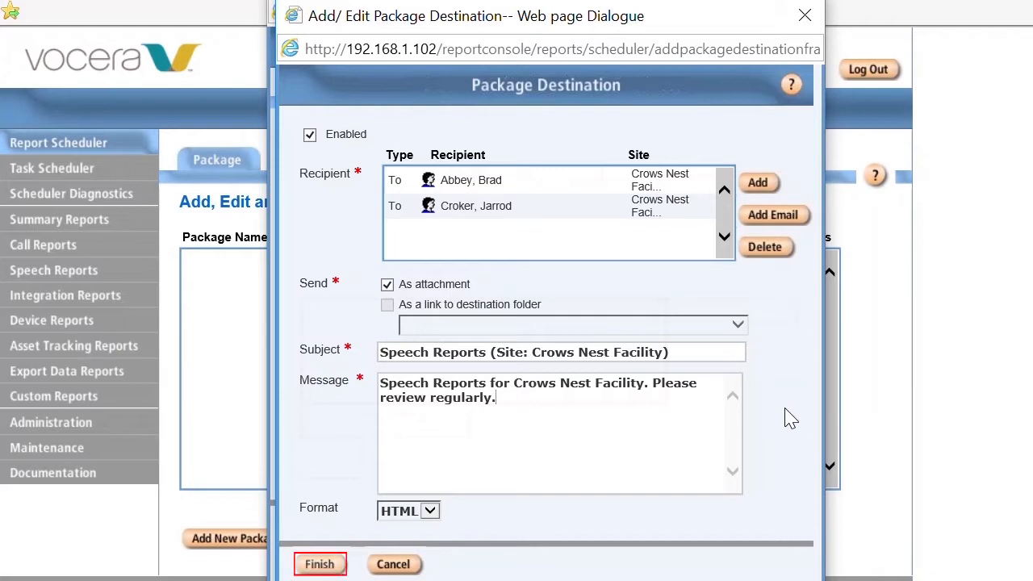
{"action": "left_click", "coordinate": [310, 564]}
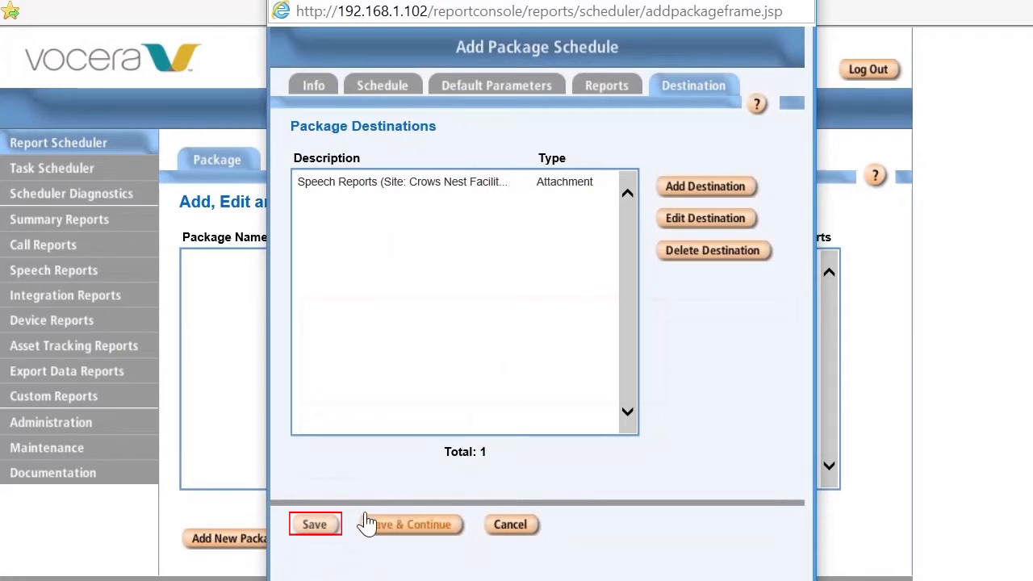
{"action": "left_click", "coordinate": [333, 532]}
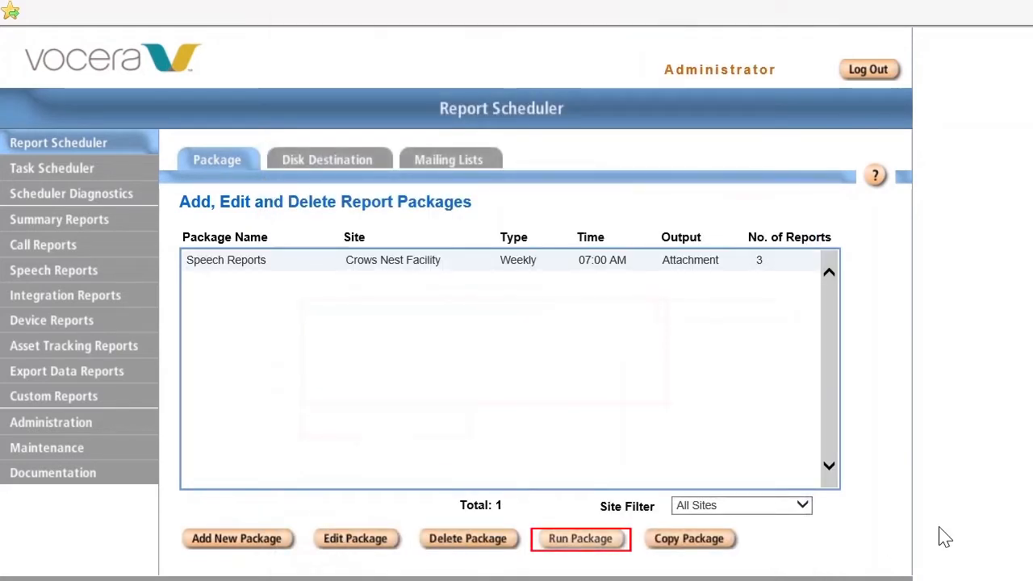
Run the Speech Reports package immediately and confirm the execution.
{"action": "left_click", "coordinate": [565, 267]}
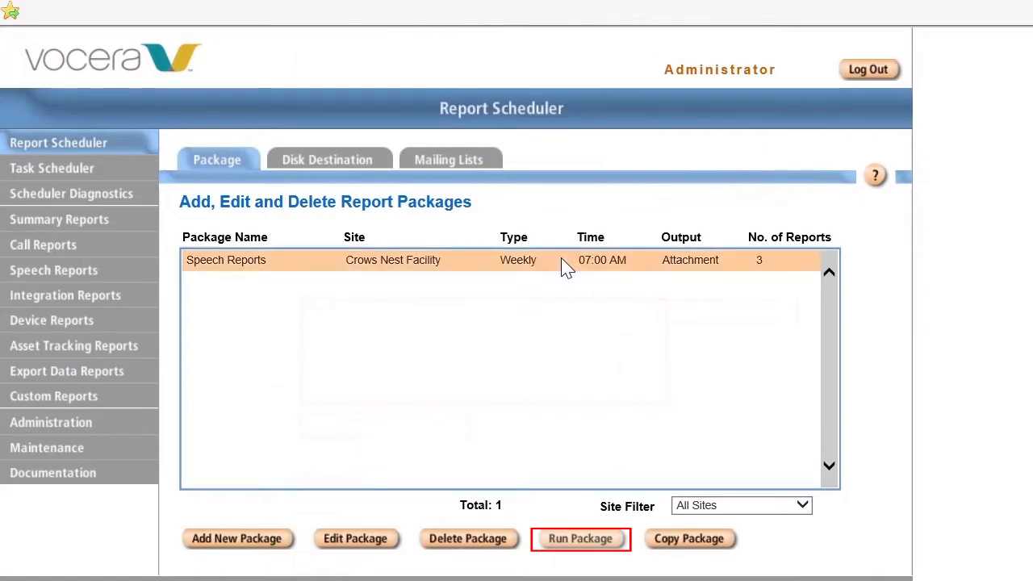
{"action": "left_click", "coordinate": [573, 542]}
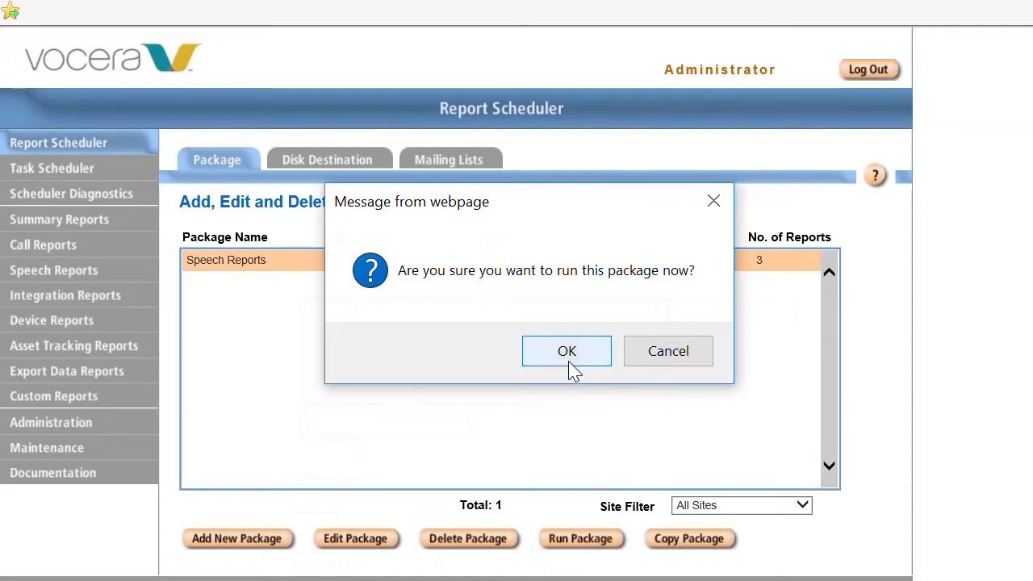
{"action": "left_click", "coordinate": [571, 365]}
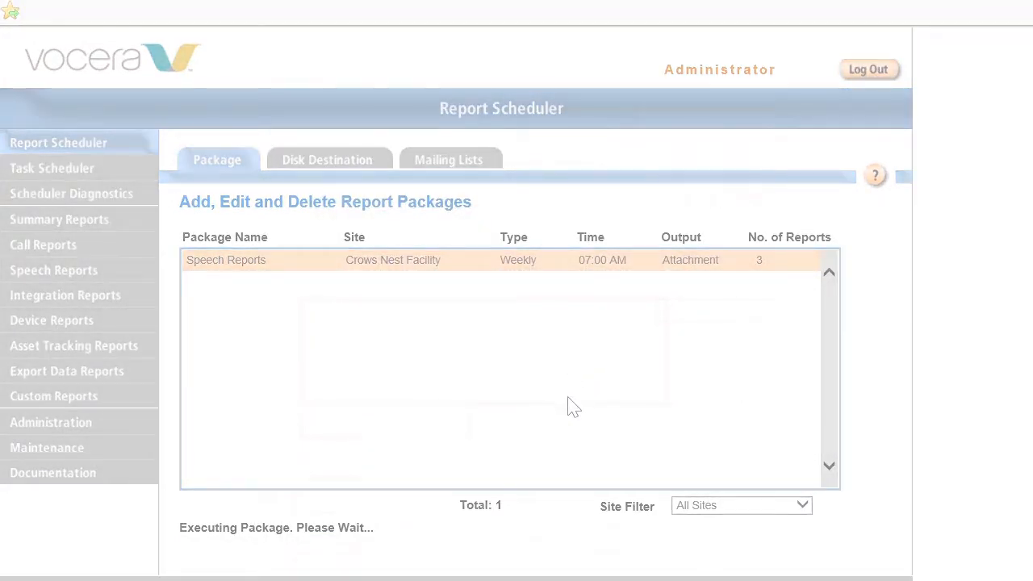